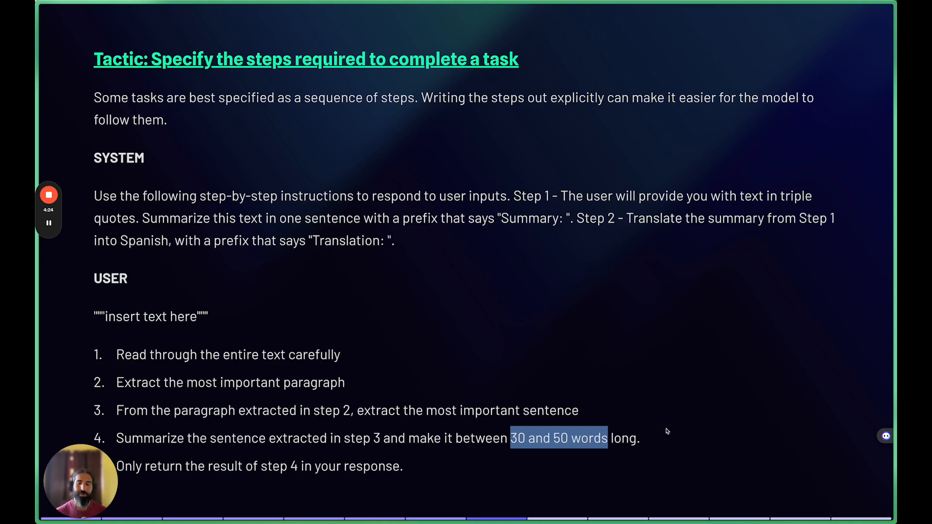
Advance to the slide on splitting complex tasks into simpler subtasks and read the intent classification tactic
click(668, 431)
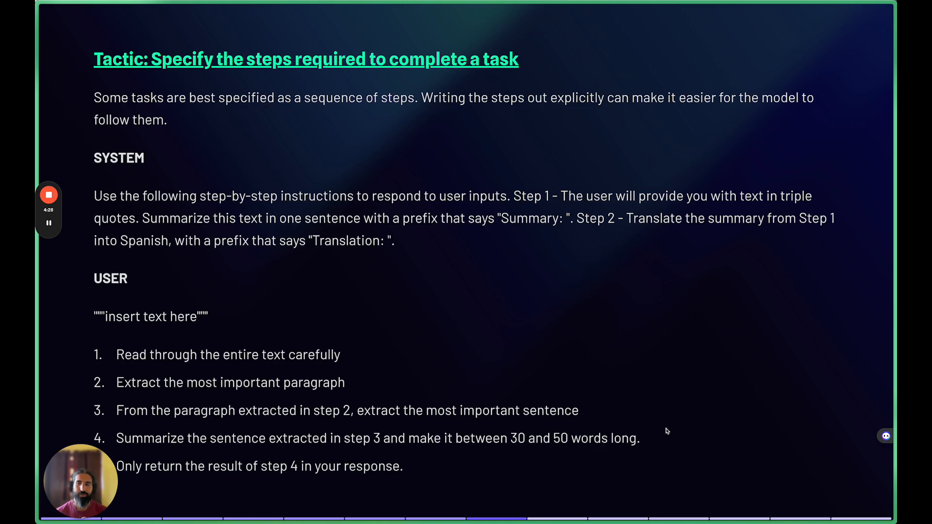
scroll(667, 431, down, 10)
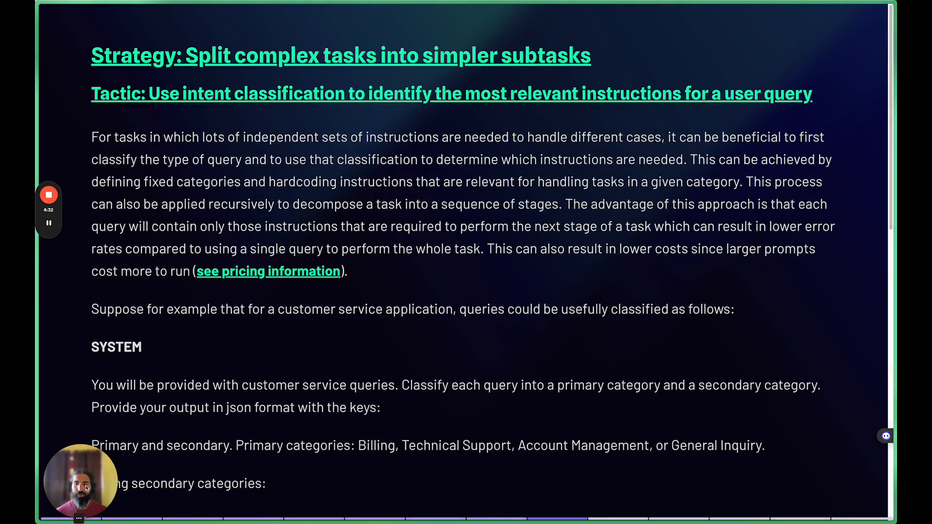
drag(87, 488, 83, 414)
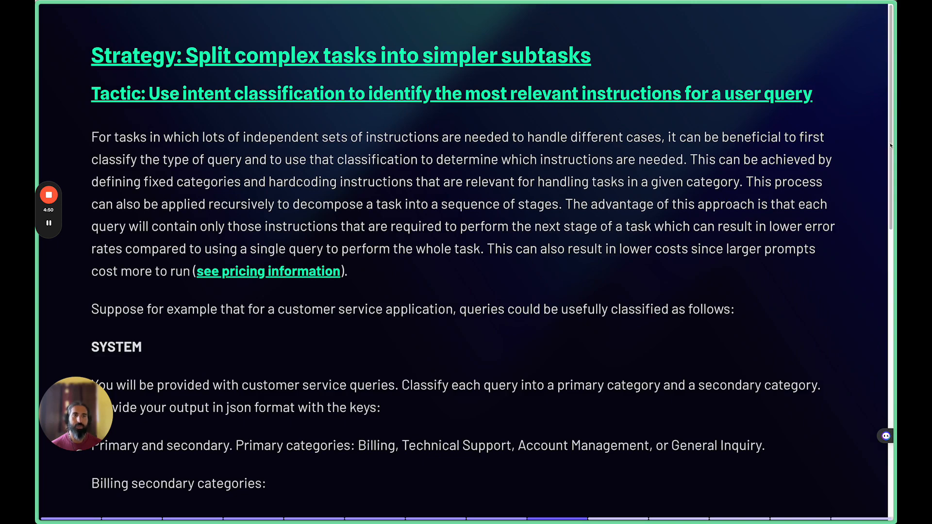
drag(890, 145, 887, 180)
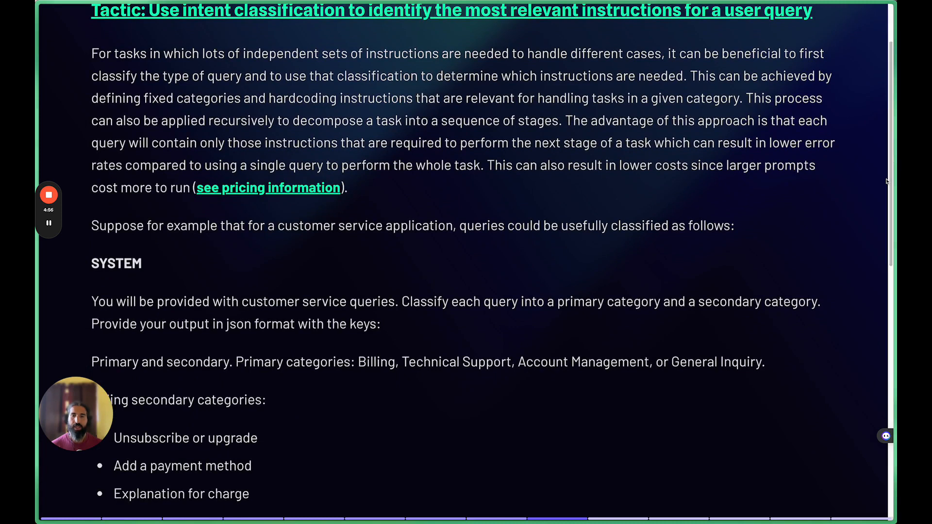
mouse_move(70, 411)
drag(68, 402, 55, 308)
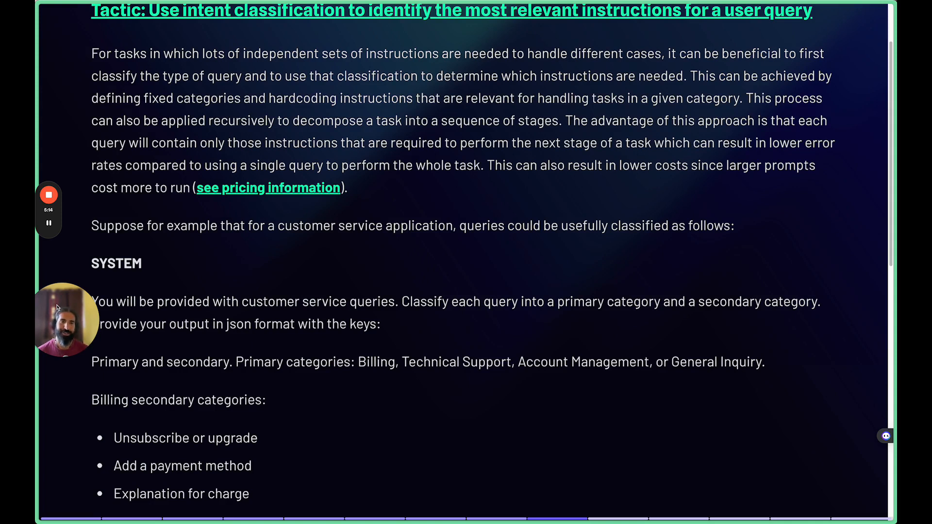
drag(62, 322, 65, 359)
scroll(301, 353, down, 1)
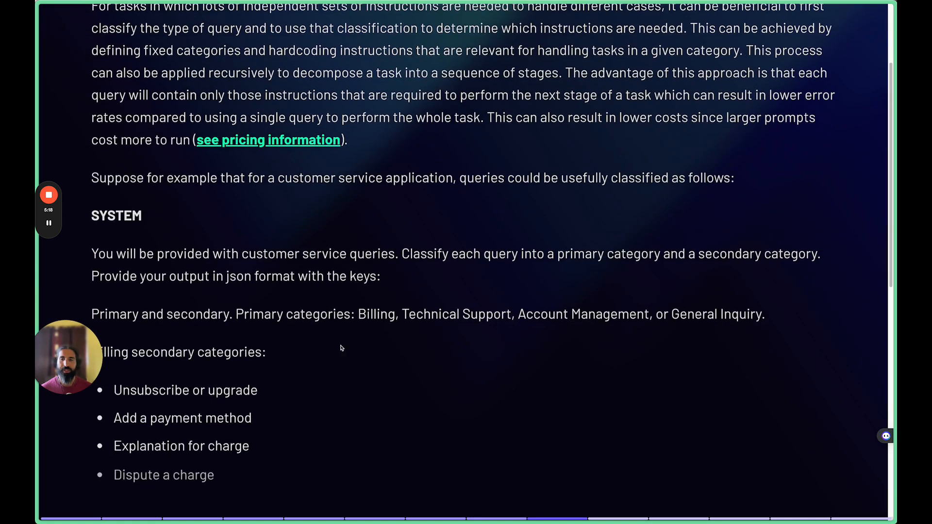
Examine the example system prompt's primary and secondary categories, down to the sample user message
scroll(343, 347, down, 2)
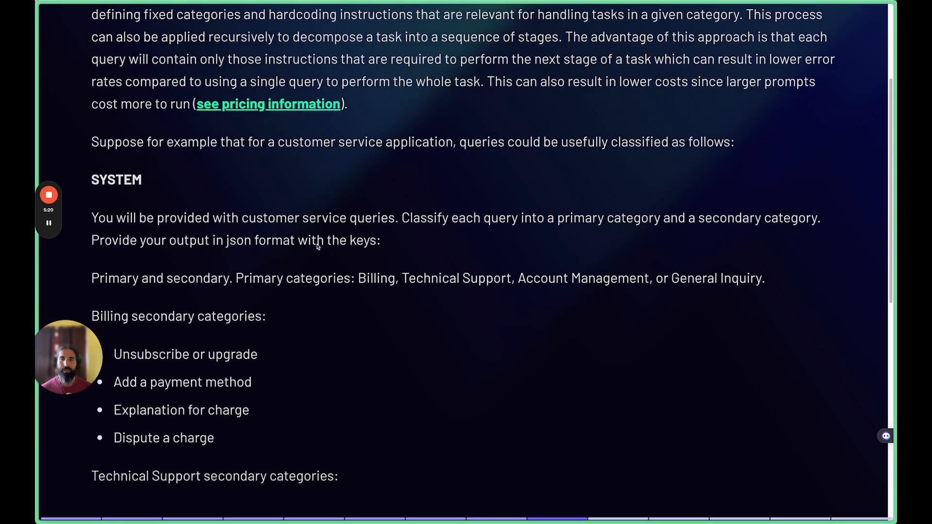
scroll(313, 246, down, 1)
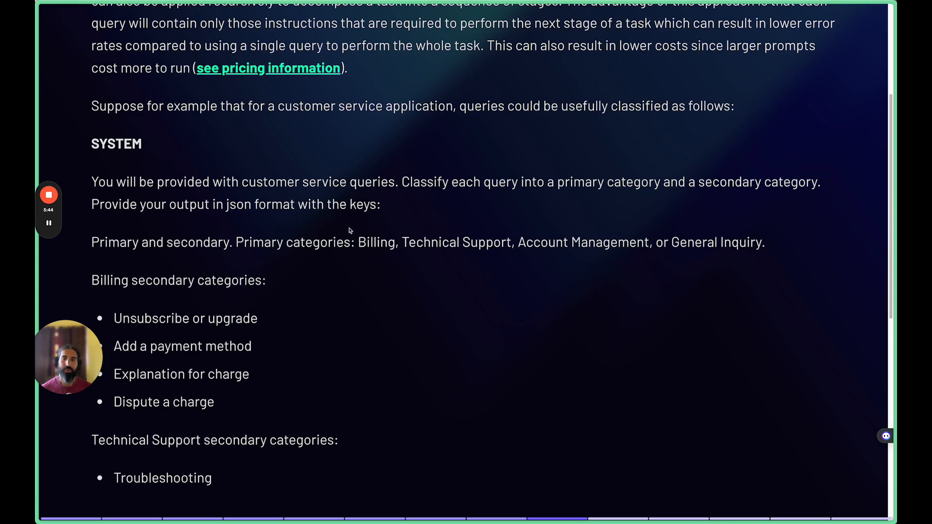
scroll(283, 263, down, 2)
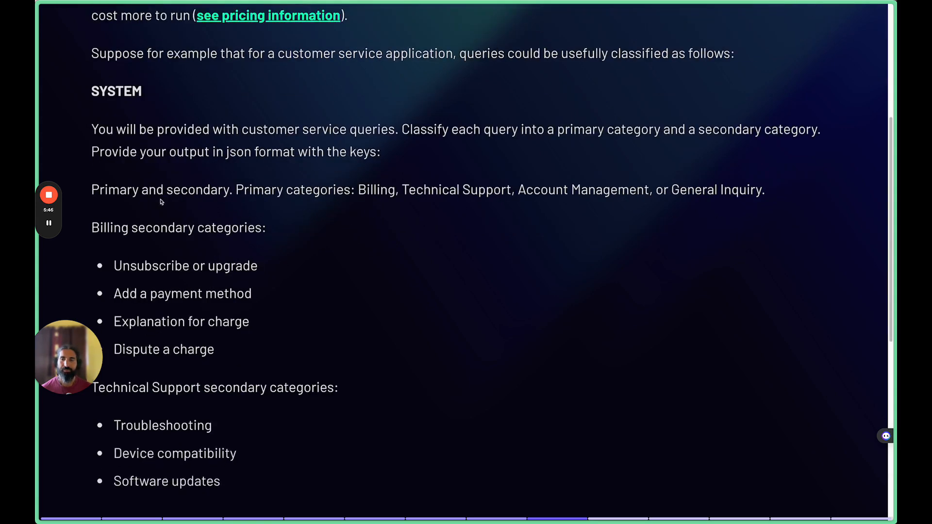
scroll(299, 201, down, 4)
scroll(242, 206, up, 2)
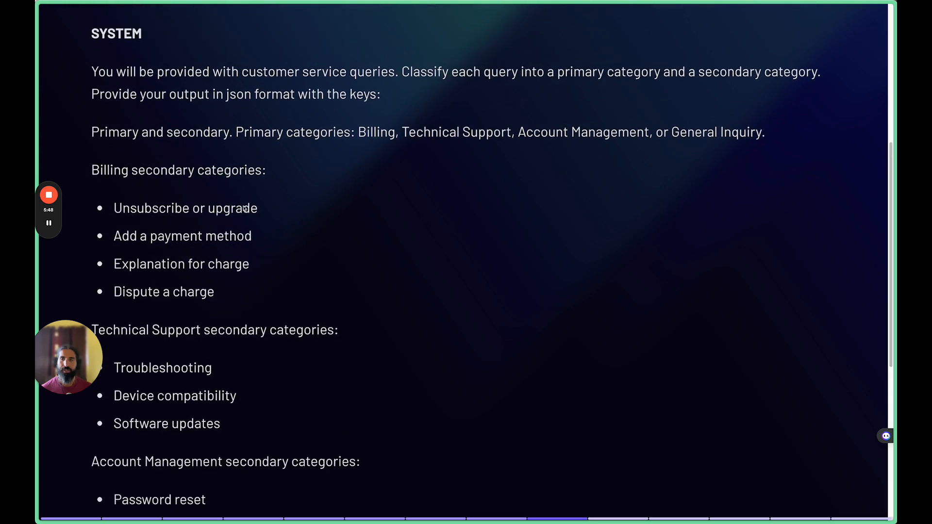
scroll(265, 201, down, 1)
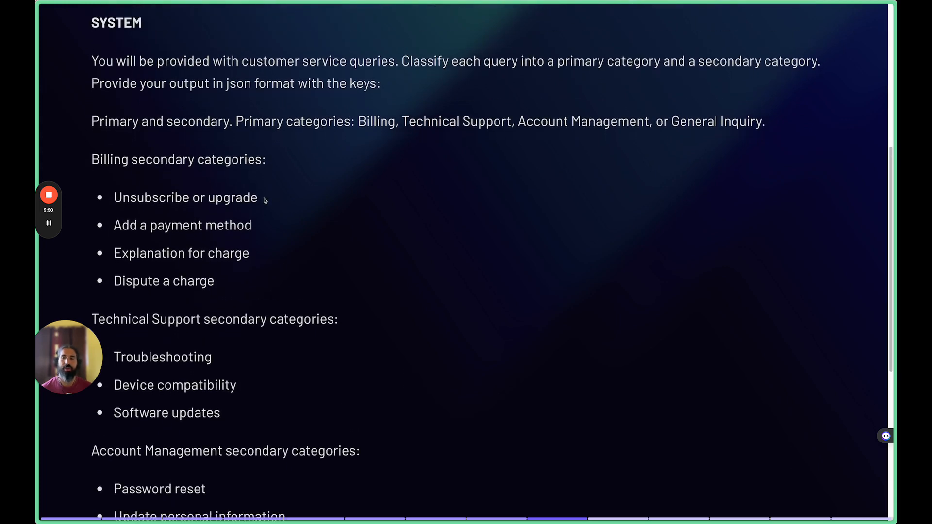
scroll(265, 200, down, 2)
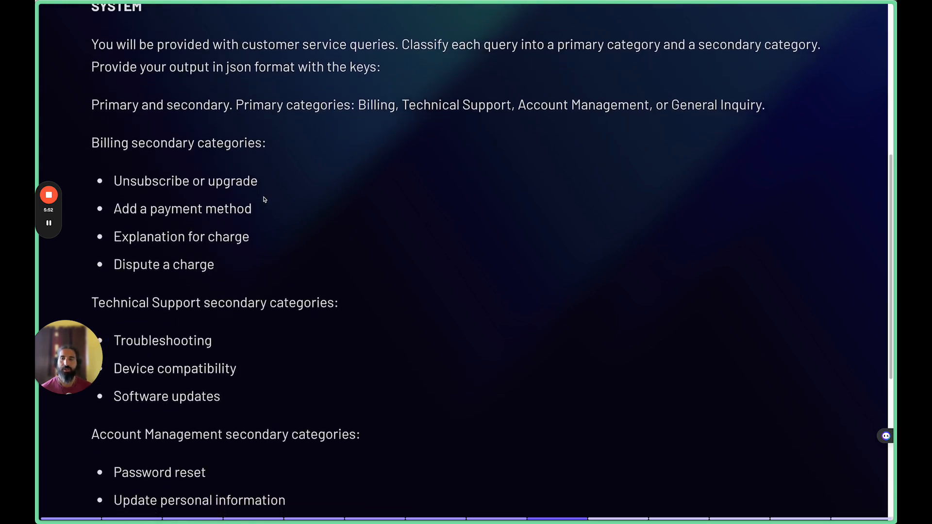
scroll(228, 165, down, 3)
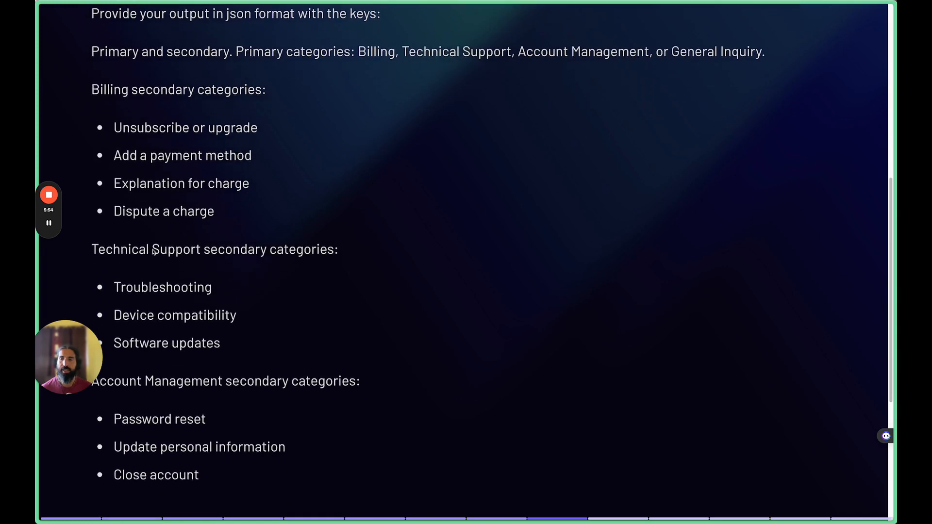
scroll(247, 247, down, 4)
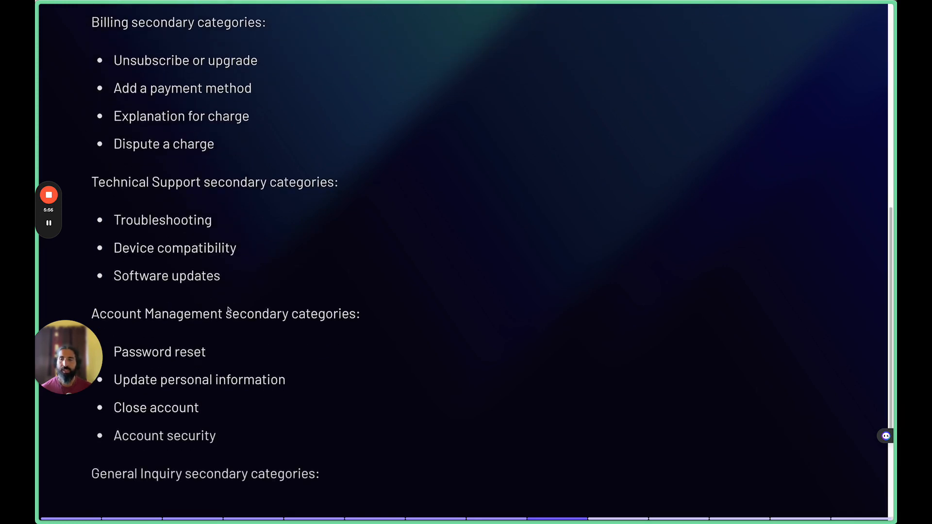
scroll(229, 302, down, 3)
scroll(229, 302, down, 4)
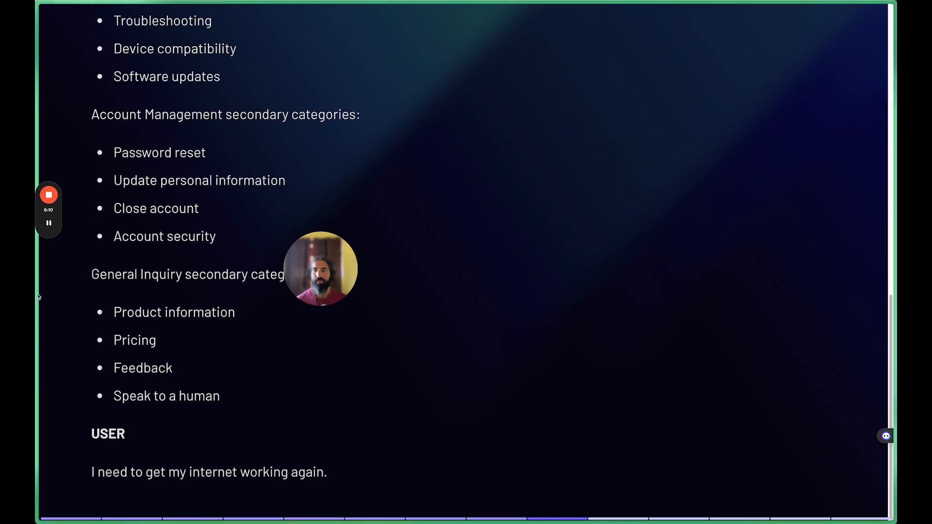
Switch to the OpenAI integration scenario in Make and close the OpenAI module's settings to view the whole flow
mouse_move(38, 288)
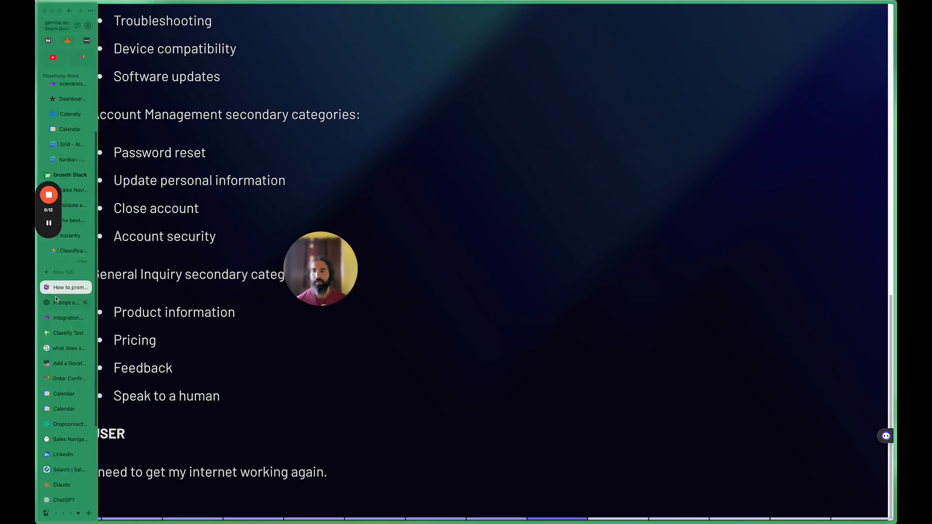
click(57, 318)
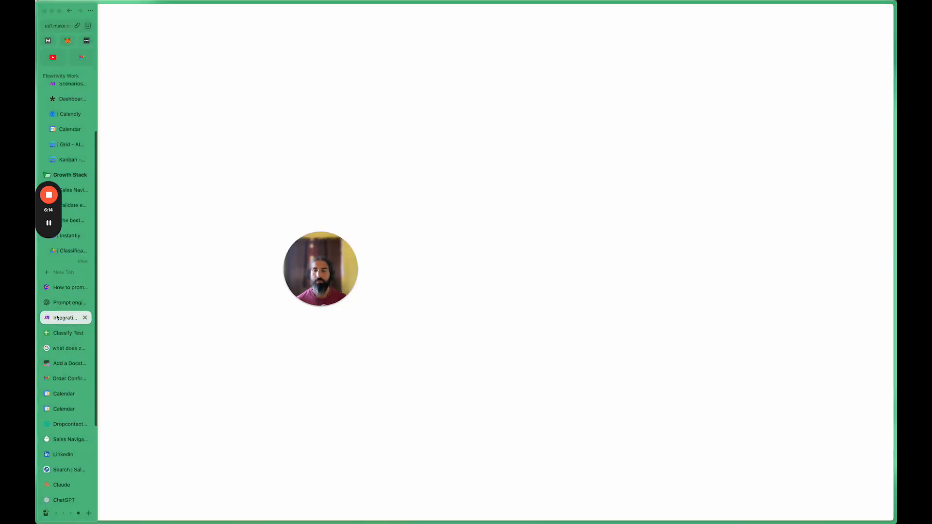
drag(327, 272, 149, 342)
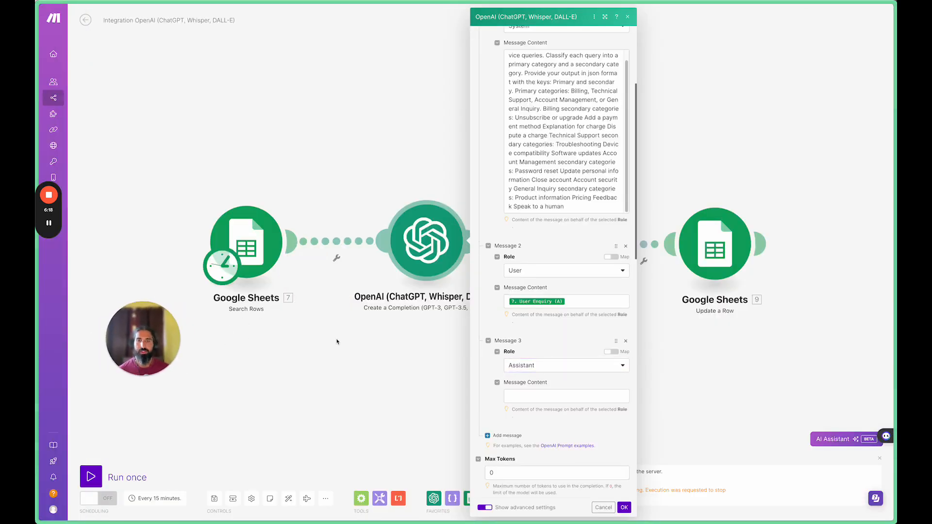
click(329, 341)
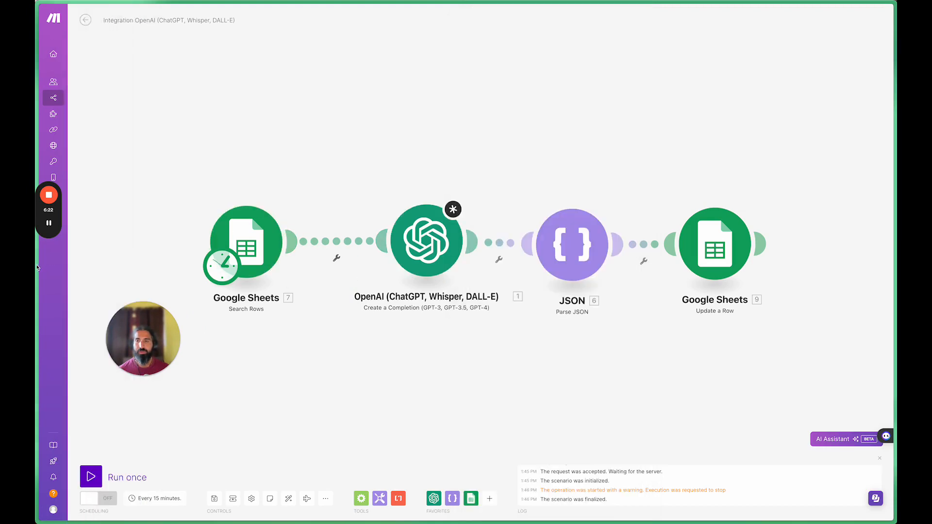
Switch to the Classify Test spreadsheet in Google Sheets and select the first customer question under User Enquiry
mouse_move(38, 268)
click(68, 333)
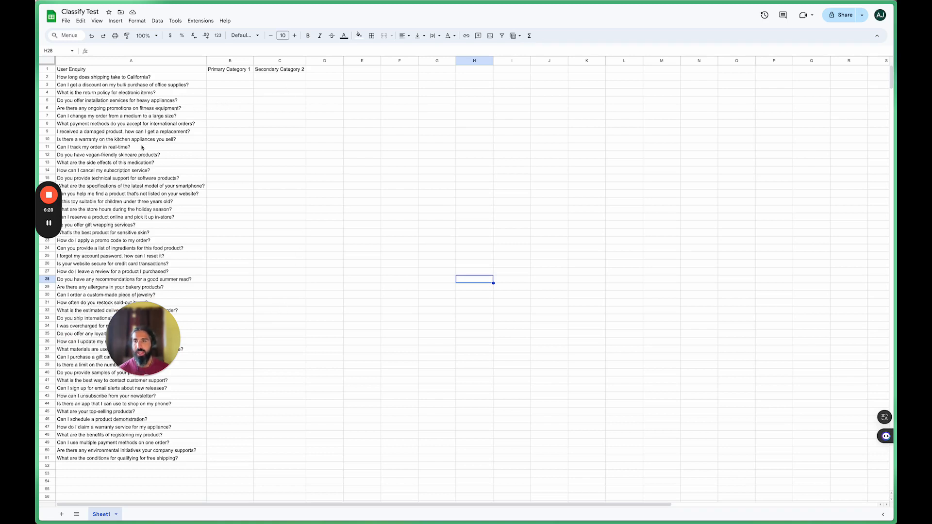
click(132, 80)
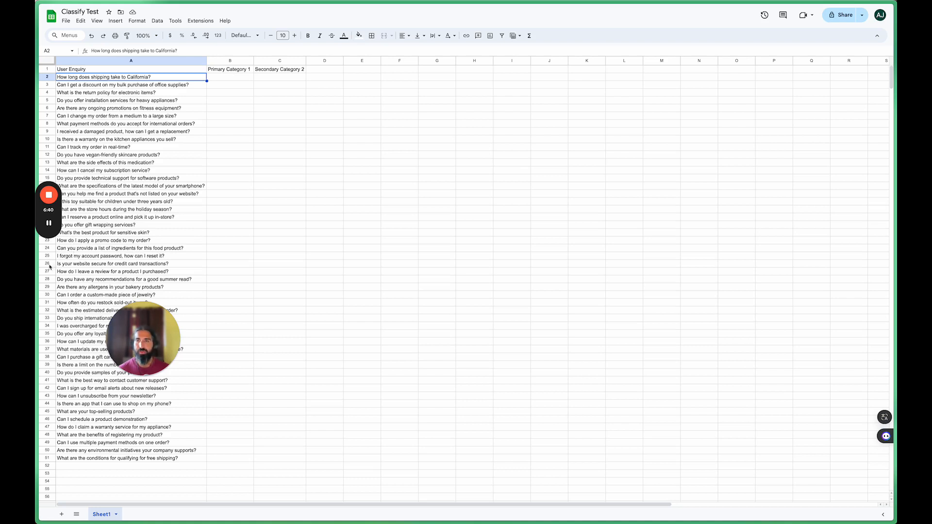
Return to the Make scenario, open the OpenAI module's settings and examine its model, system prompt and mapped user message
mouse_move(37, 272)
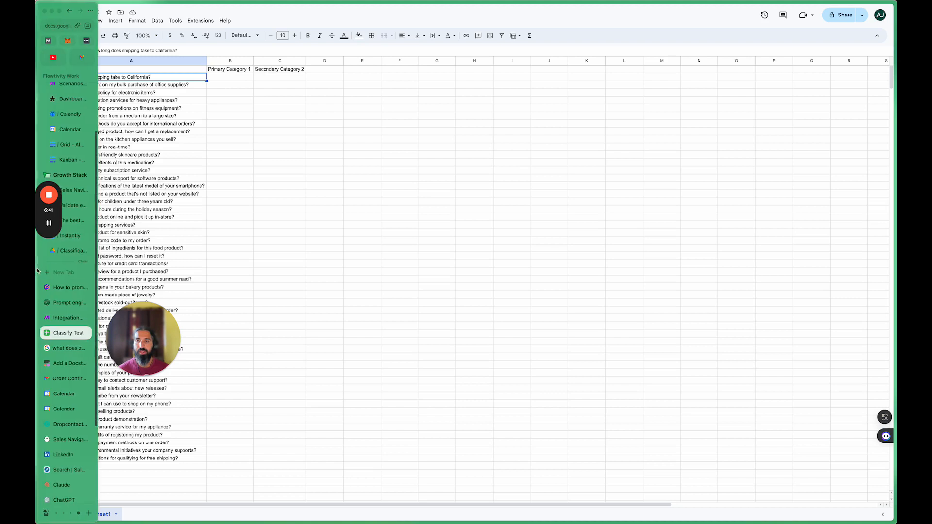
click(63, 318)
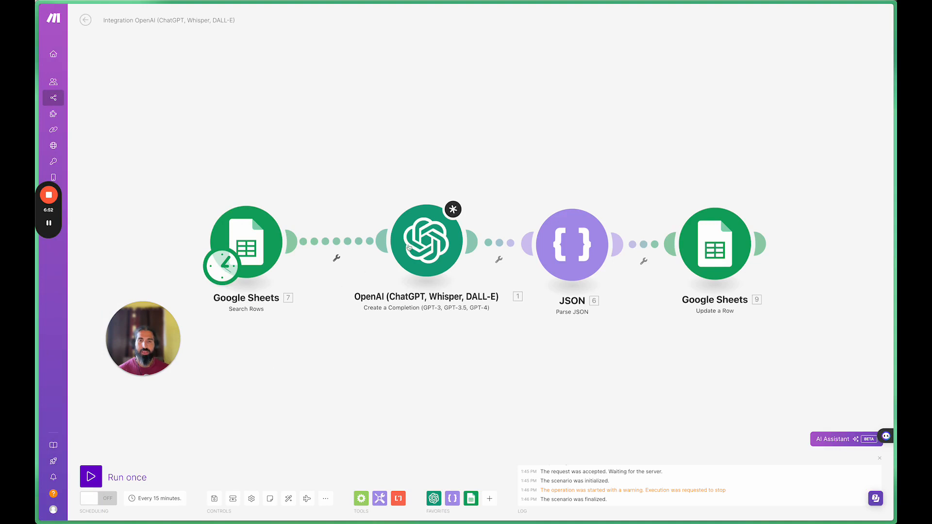
click(440, 231)
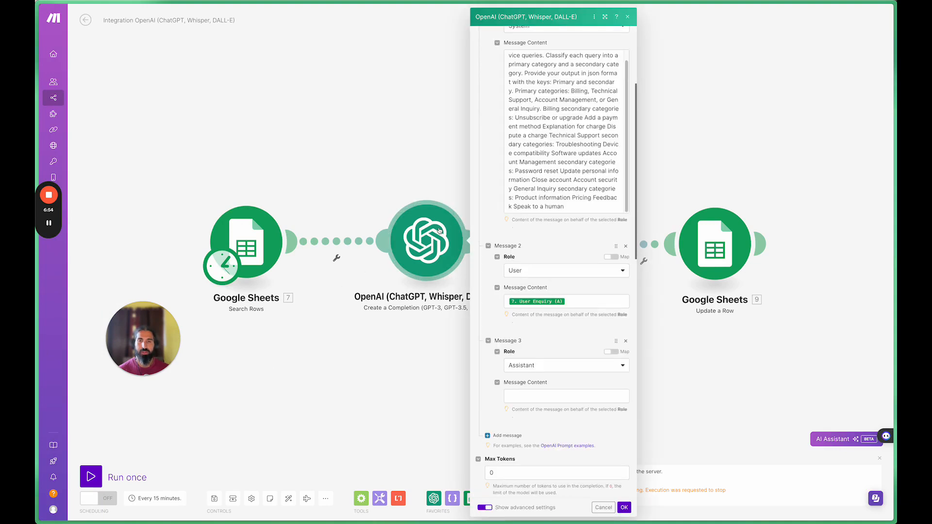
scroll(552, 163, up, 1)
scroll(524, 133, up, 2)
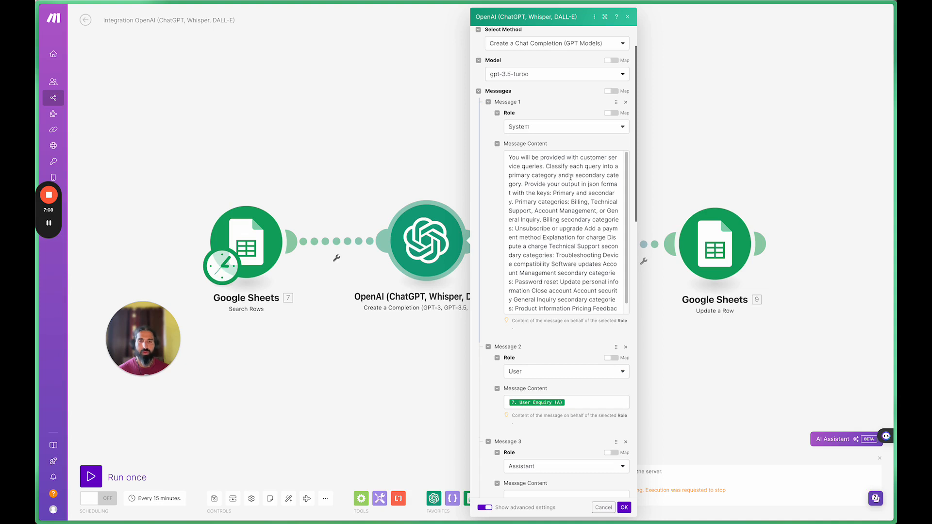
scroll(572, 199, down, 1)
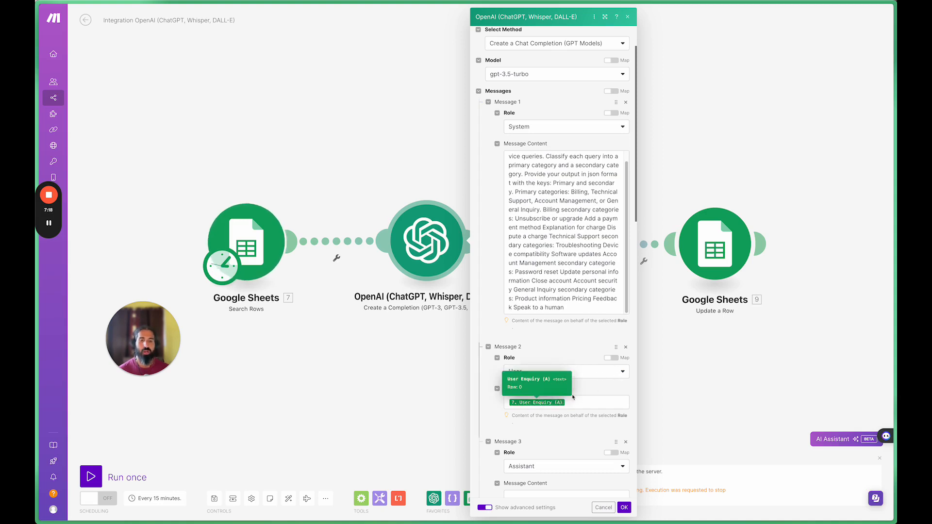
Remove the empty Assistant message from the OpenAI module and close its settings
scroll(572, 395, down, 2)
click(626, 375)
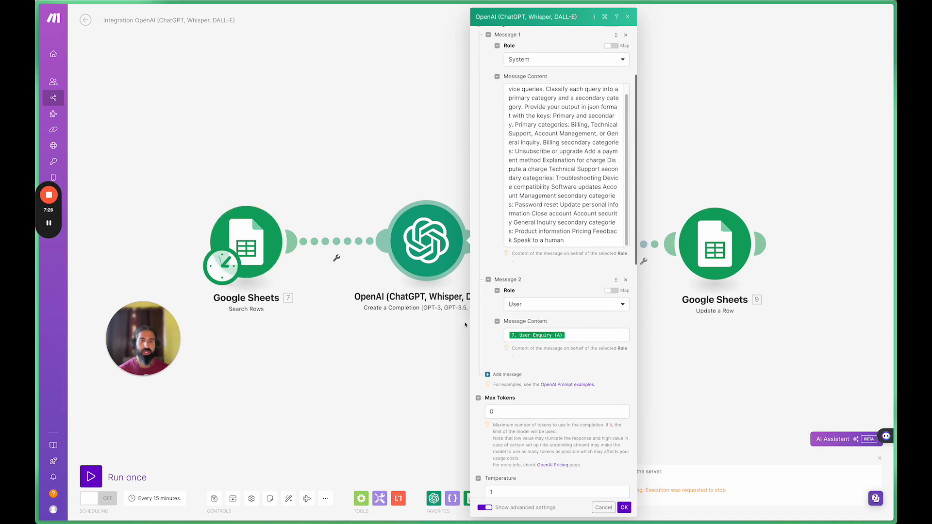
click(445, 338)
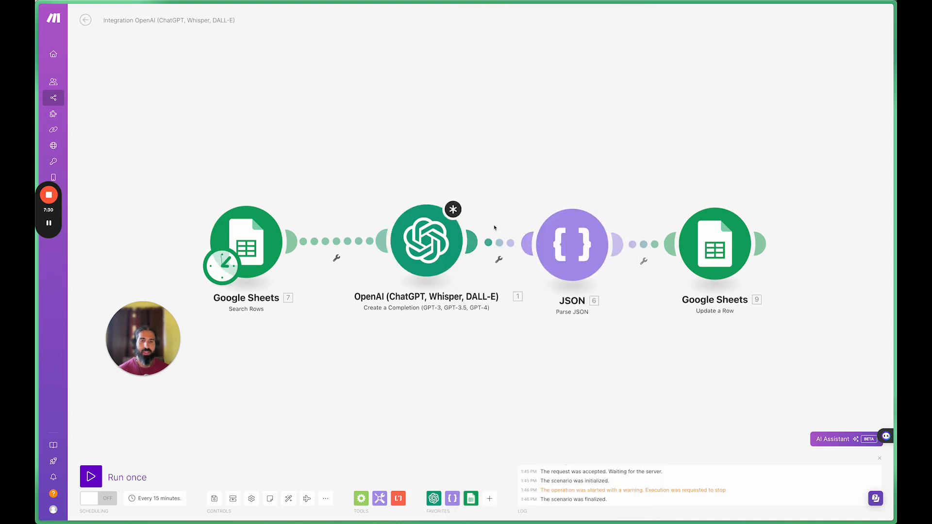
Reopen the OpenAI module and compare its Response Format setting with the output format instructions in the system message
click(426, 240)
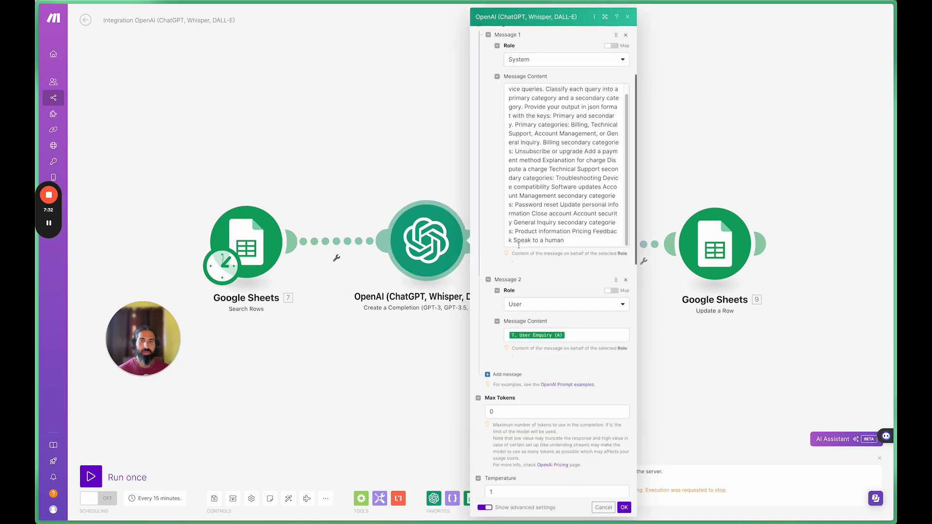
scroll(559, 279, down, 5)
scroll(559, 280, down, 5)
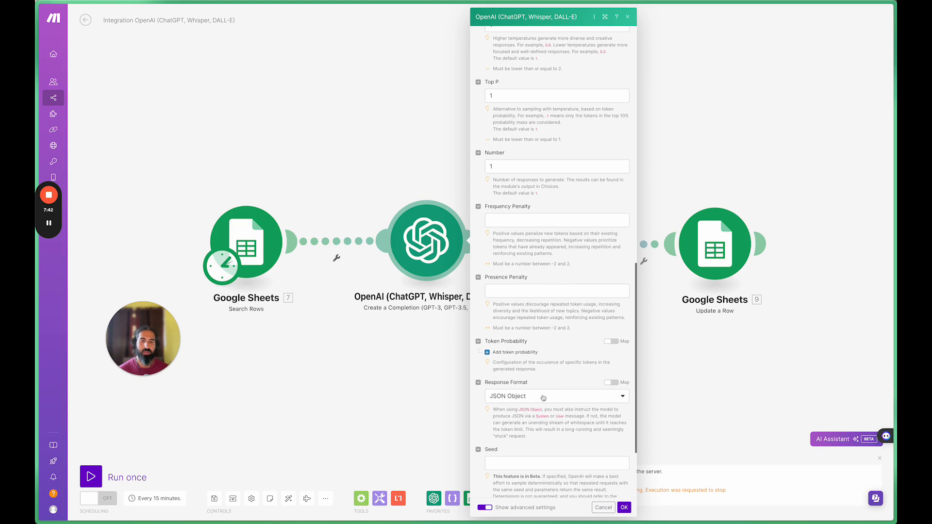
scroll(552, 395, down, 1)
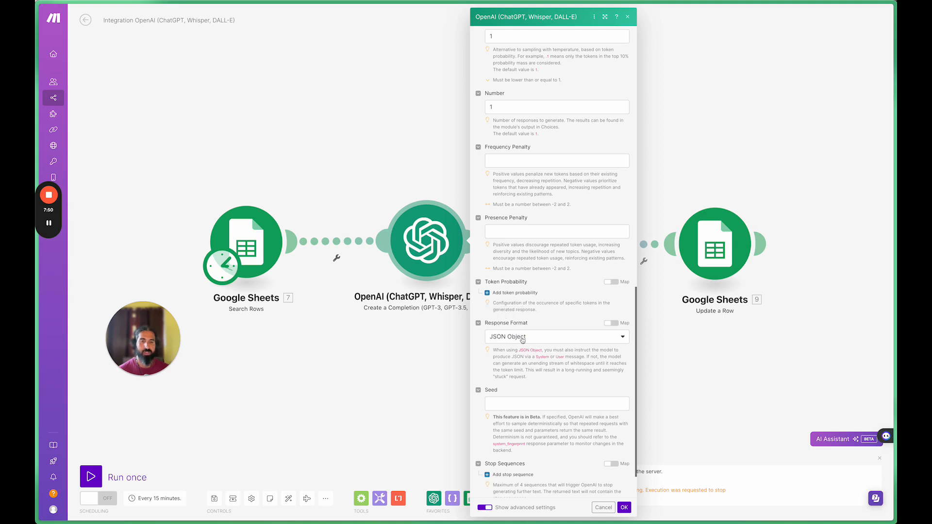
scroll(557, 340, up, 15)
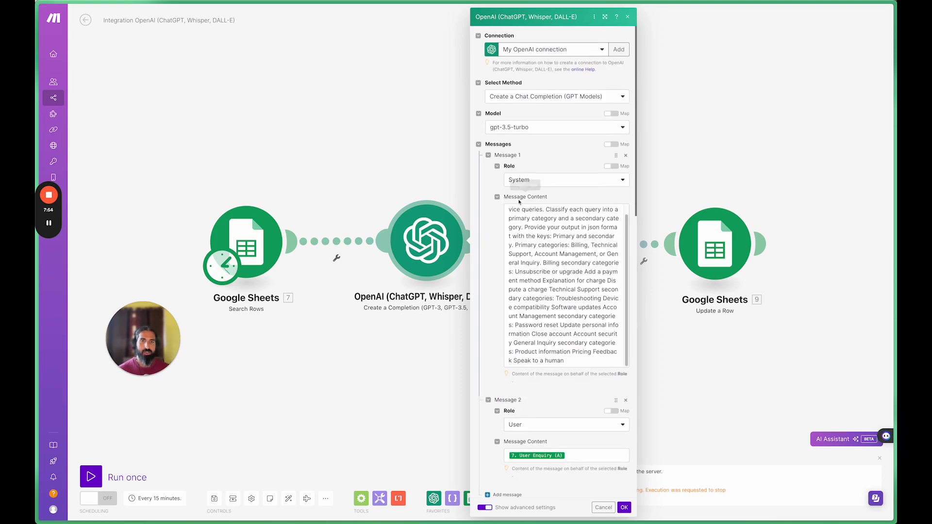
scroll(536, 282, down, 10)
scroll(536, 282, down, 4)
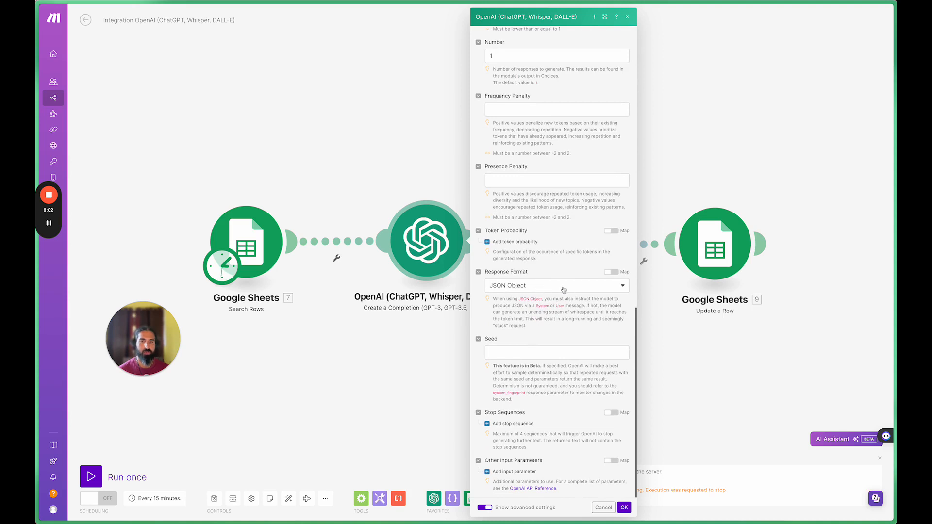
scroll(560, 287, up, 1)
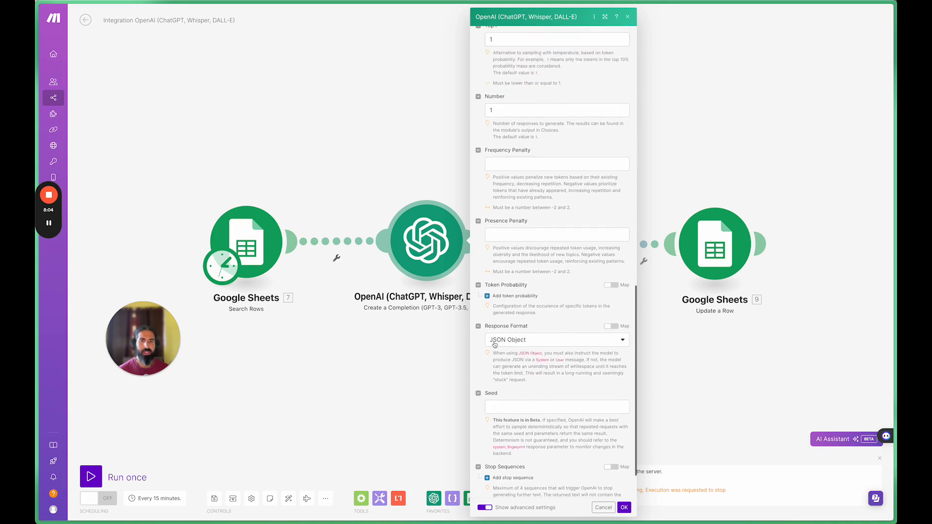
scroll(502, 343, up, 10)
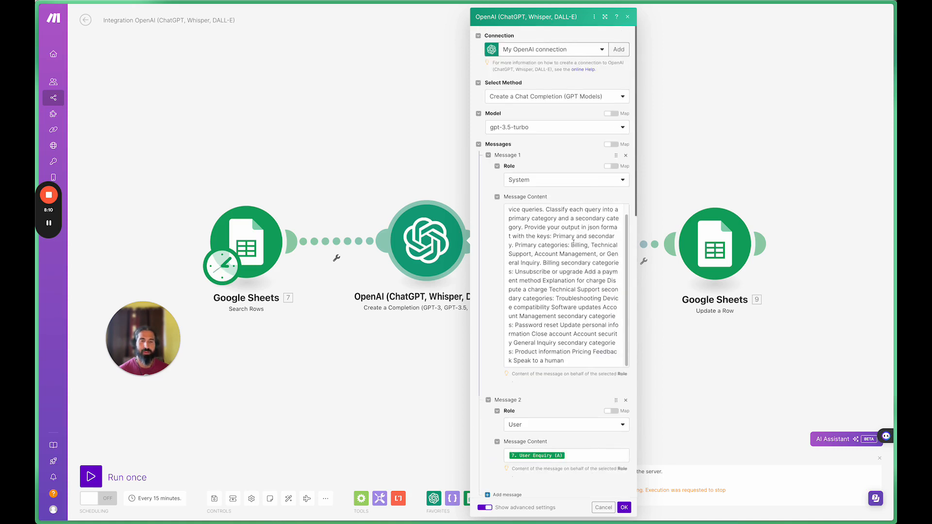
Recheck the OpenAI module's JSON Object response format, accept its settings and run the scenario once
scroll(572, 241, down, 10)
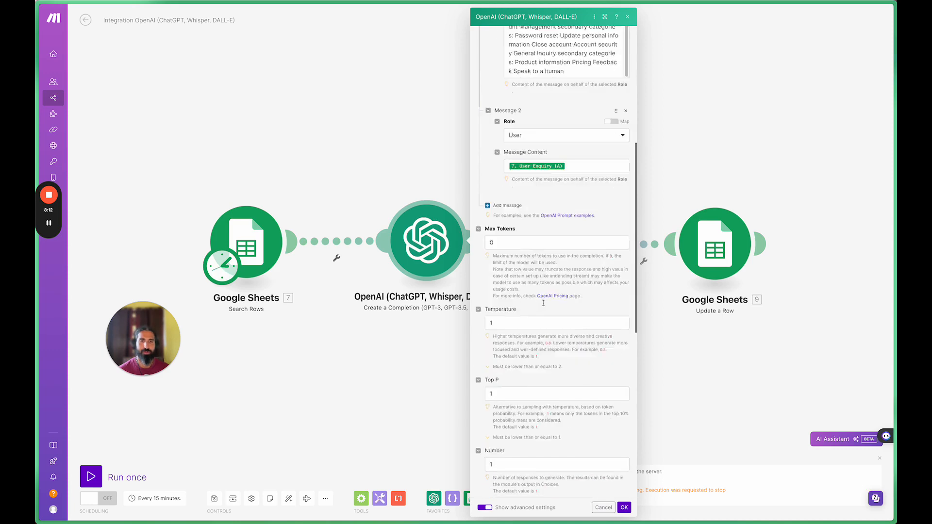
scroll(545, 306, down, 1)
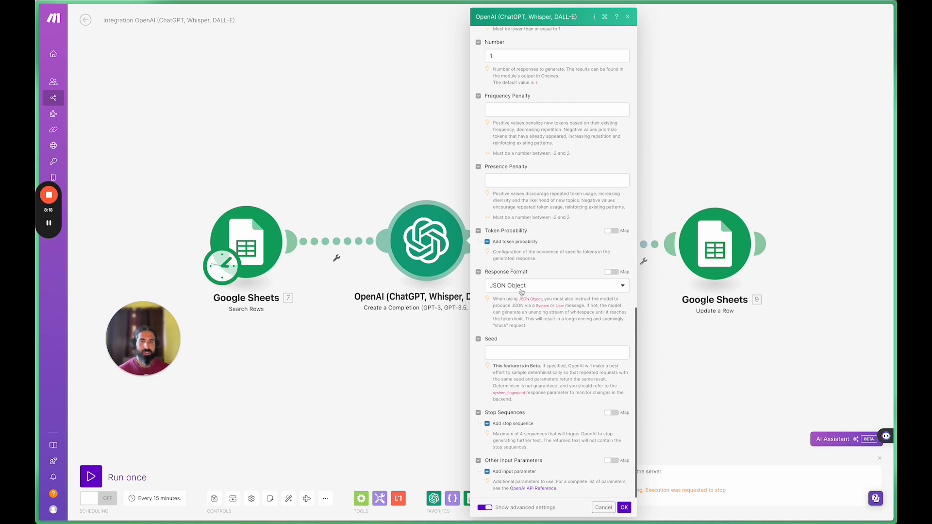
click(623, 508)
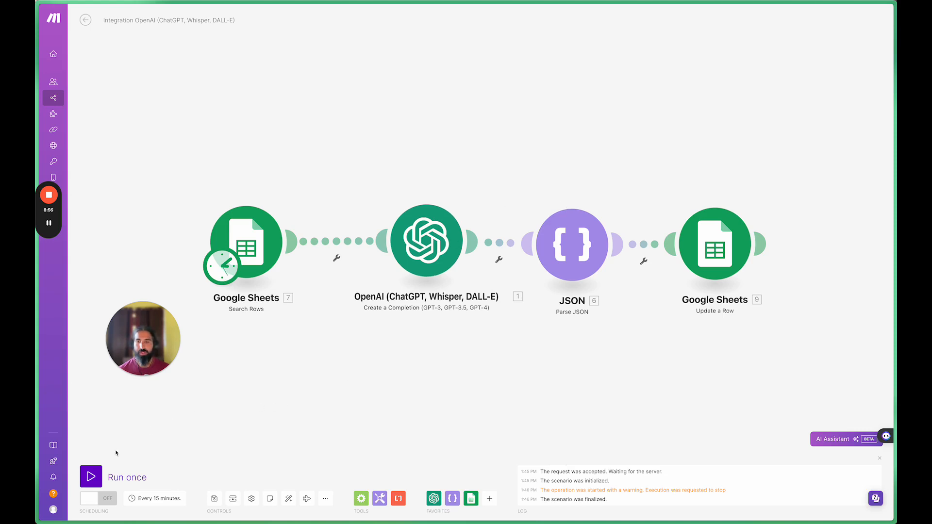
click(90, 476)
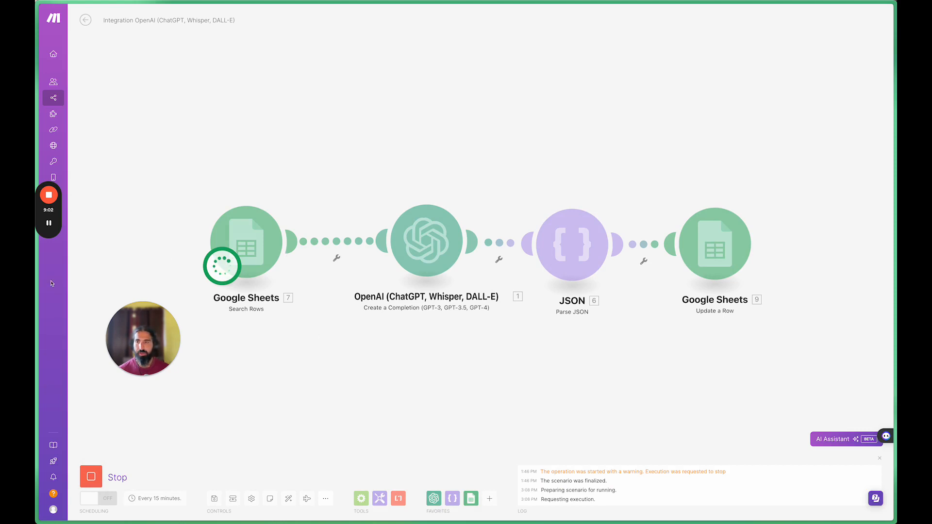
Switch to the Classify Test spreadsheet and examine the primary and secondary categories being filled in, starting from the California shipping question
mouse_move(41, 288)
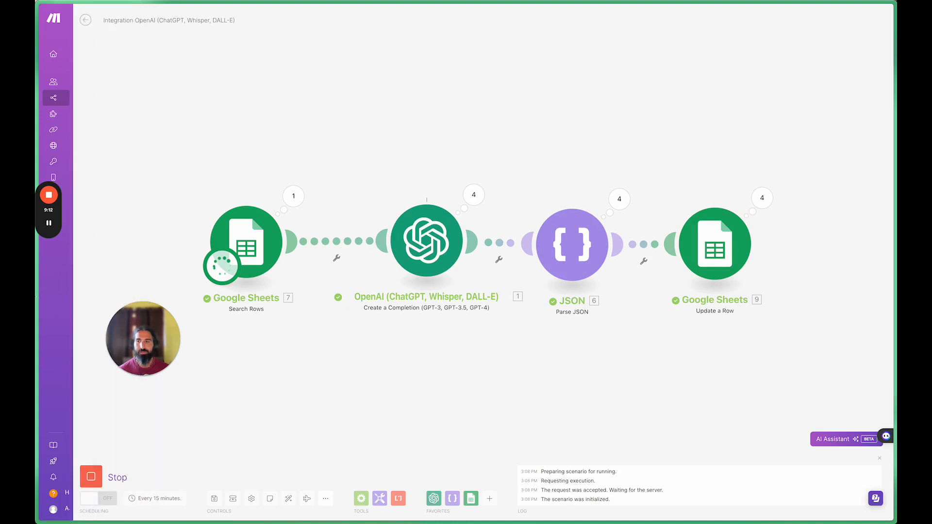
click(58, 334)
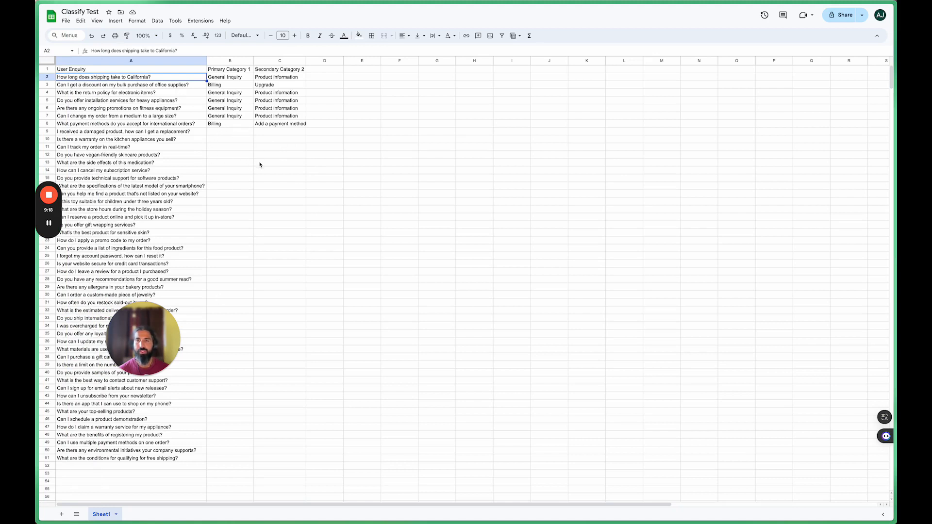
click(250, 148)
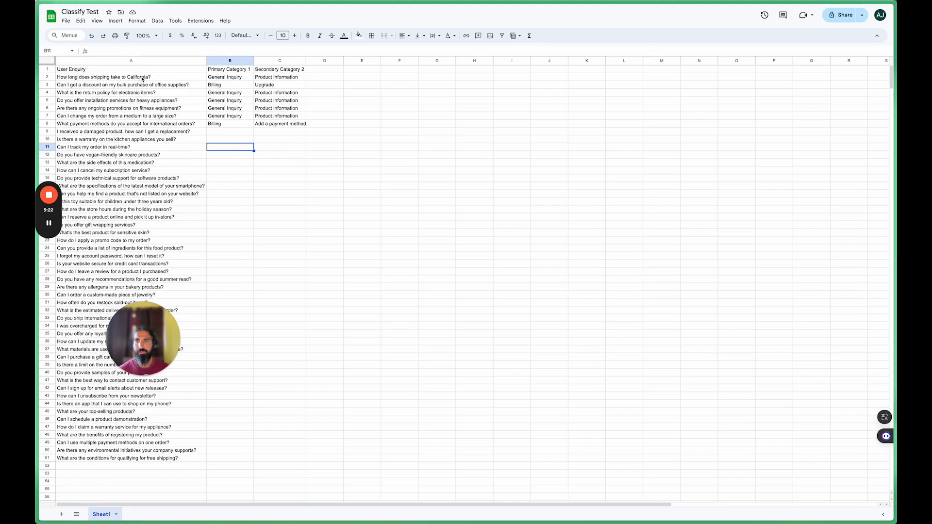
click(143, 81)
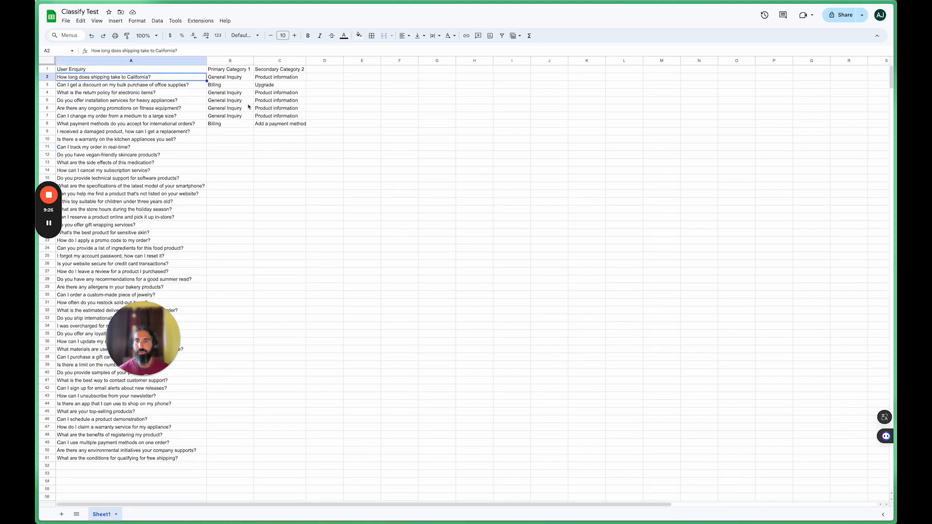
Check the scenario's run progress in Make and return to the Classify Test spreadsheet to review the categories assigned to the remaining enquiries
mouse_move(36, 283)
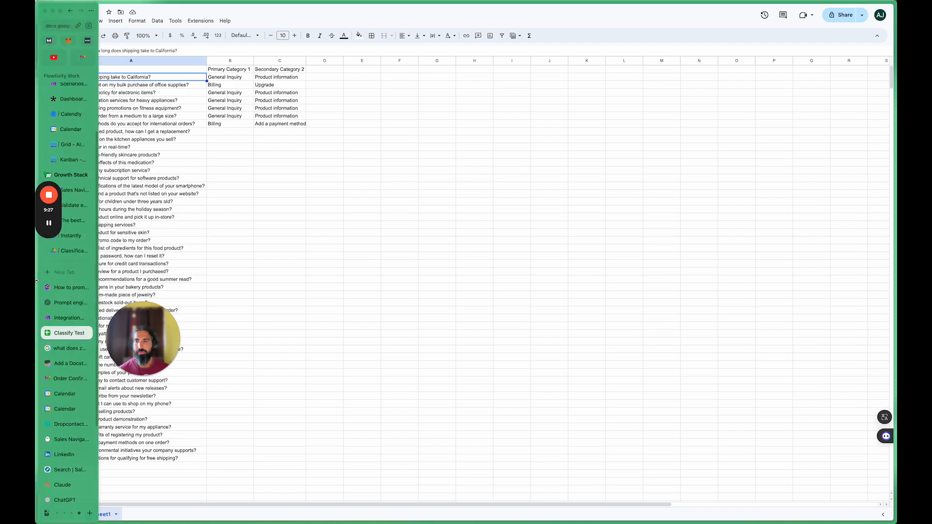
click(65, 317)
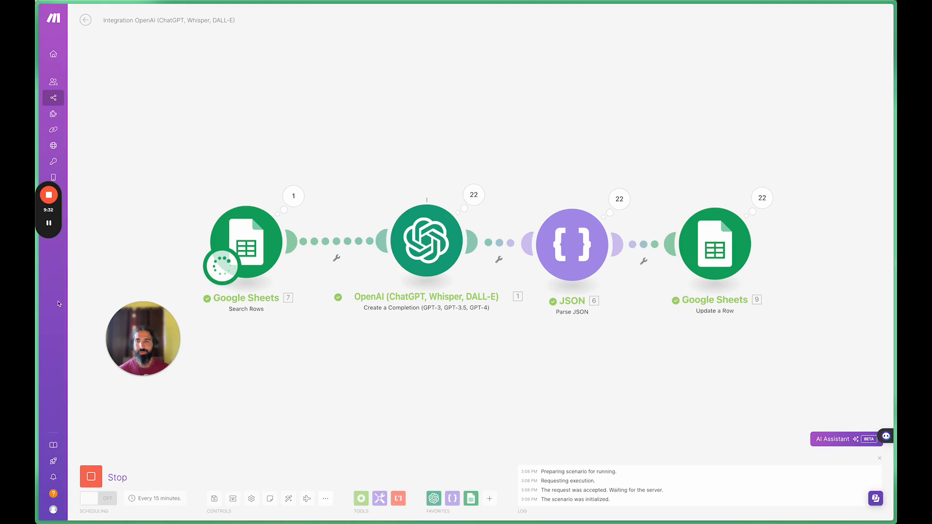
mouse_move(42, 302)
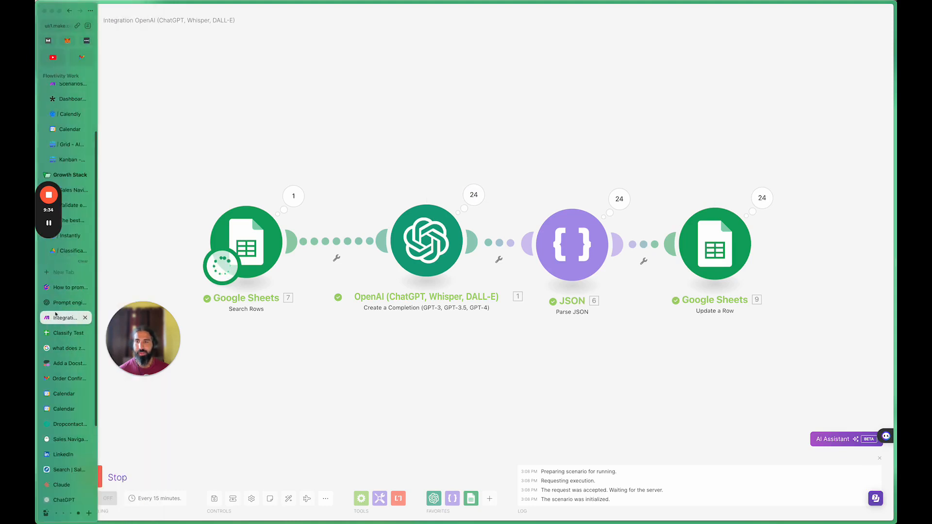
click(57, 334)
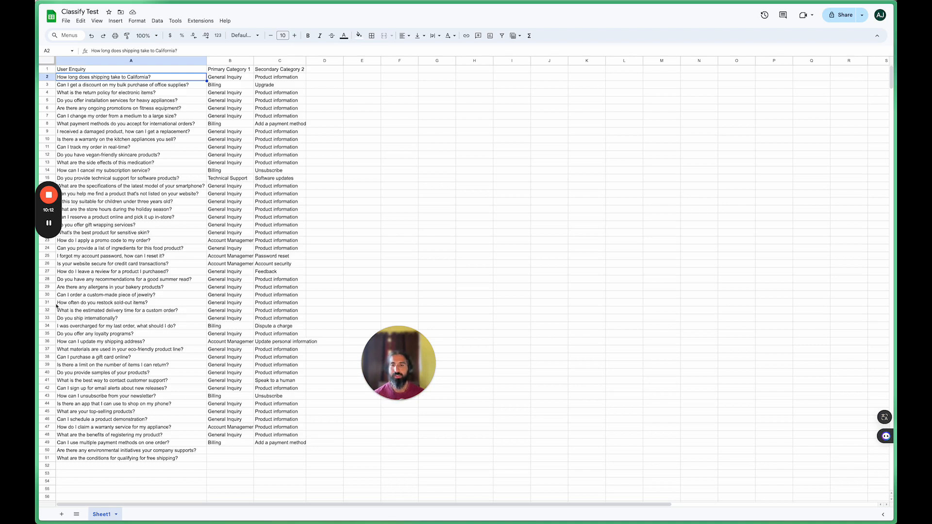
mouse_move(39, 297)
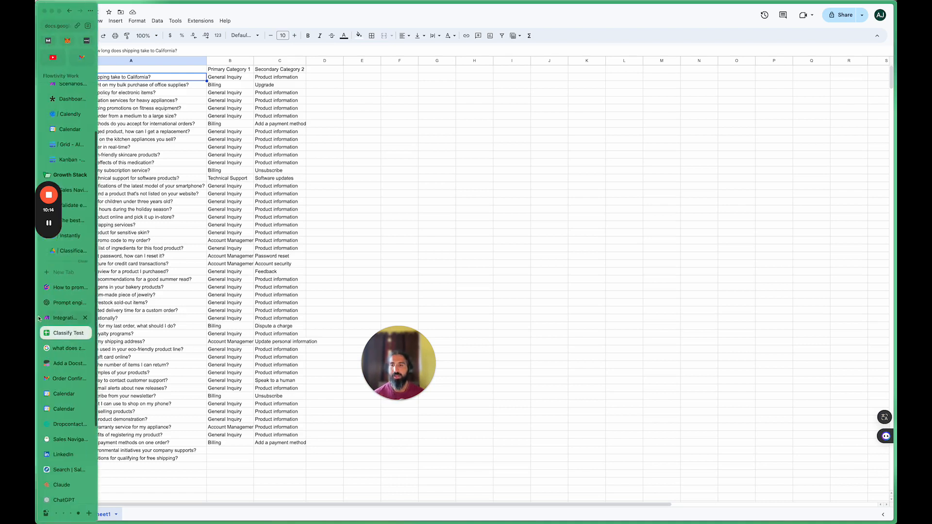